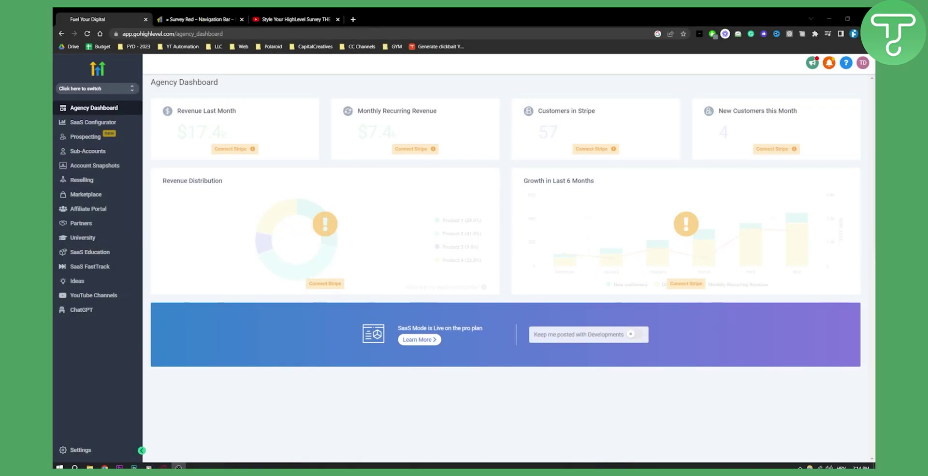
Step: Switch to the GHL Experts site and open the free survey style "Survey Blue – Navigation Bar – Placement"
click(198, 19)
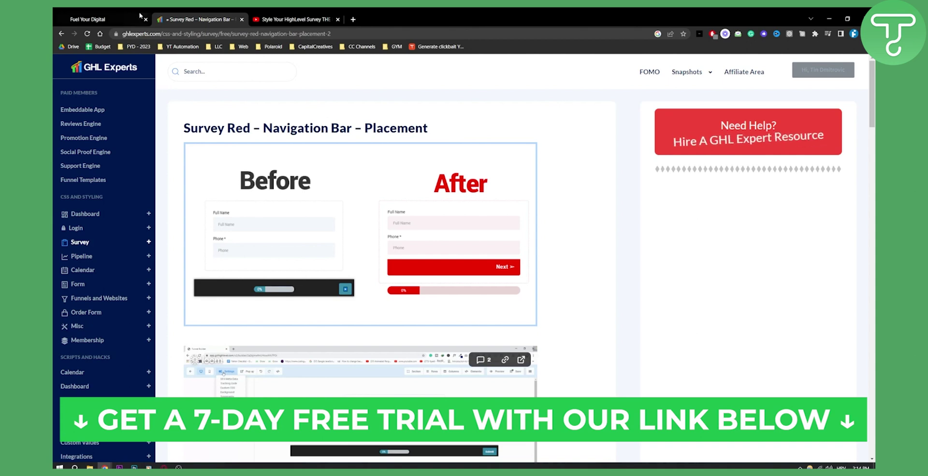
click(104, 19)
click(195, 19)
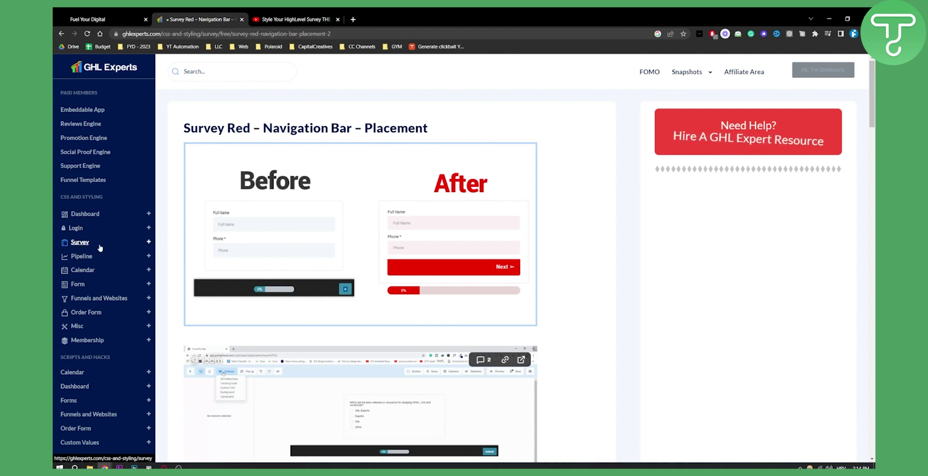
click(149, 243)
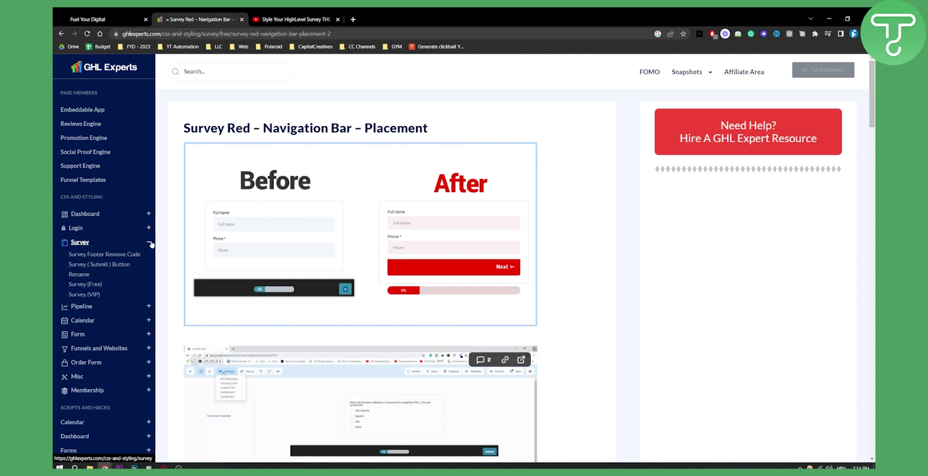
click(95, 286)
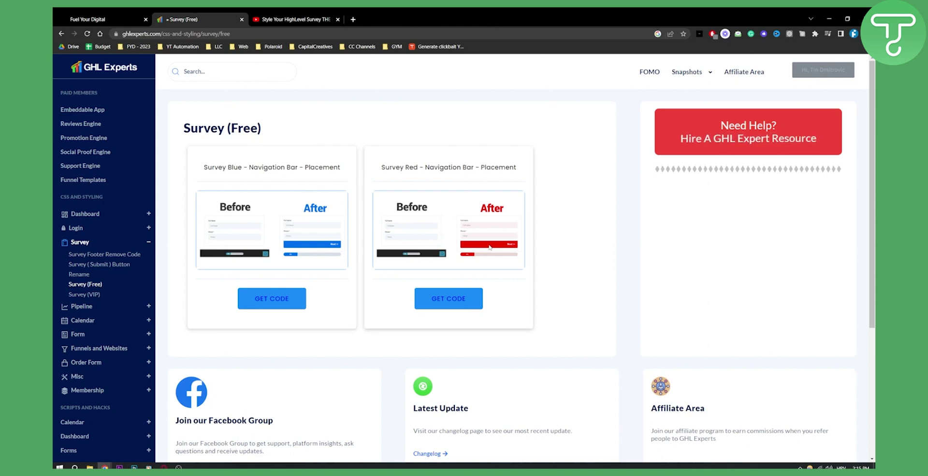
click(270, 303)
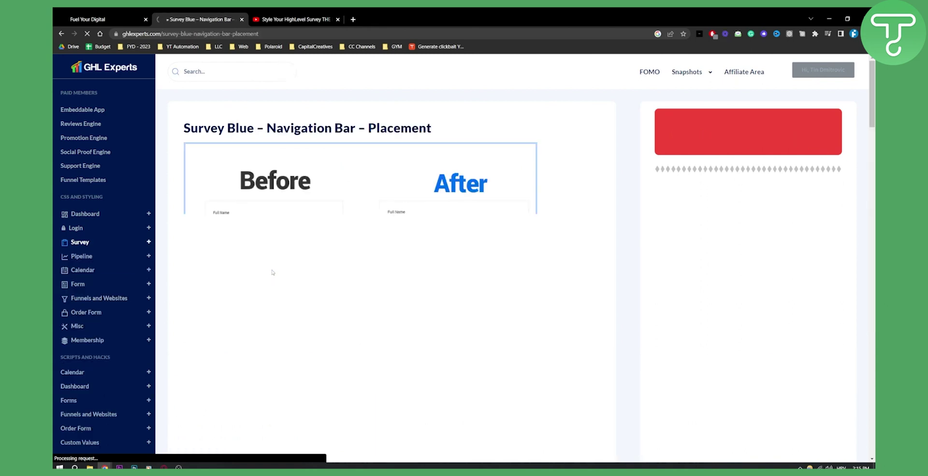
Step: Review and copy the complete CSS code of the Survey Blue style
scroll(372, 269, down, 15)
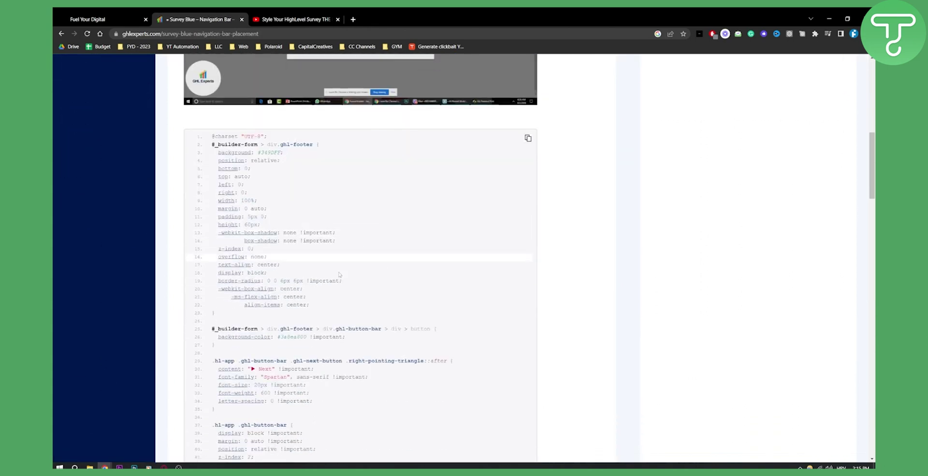
scroll(305, 287, down, 20)
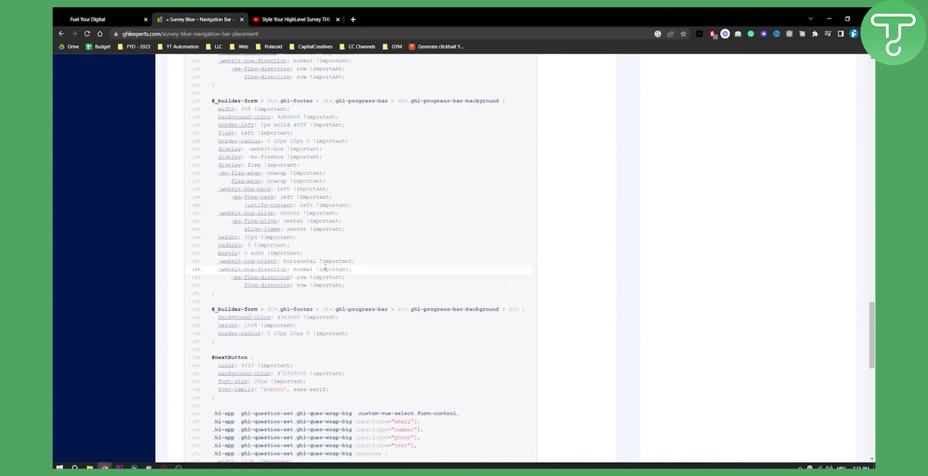
scroll(332, 261, down, 4)
scroll(476, 245, up, 20)
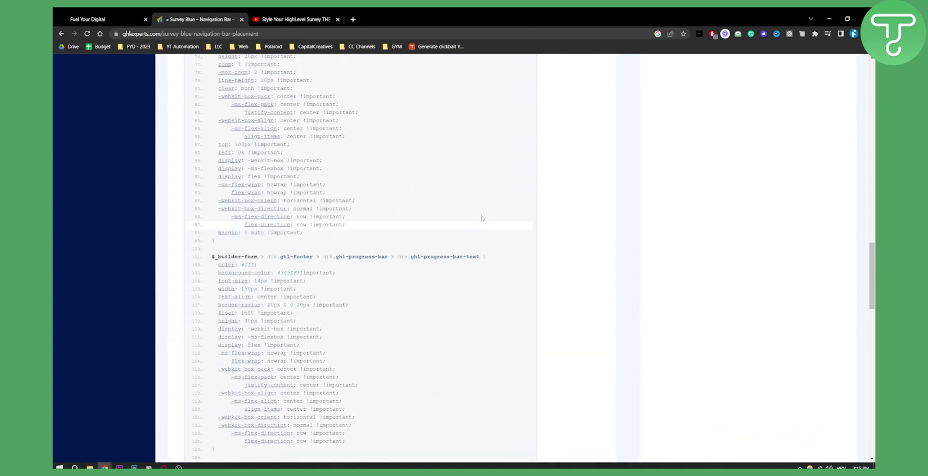
scroll(484, 248, up, 10)
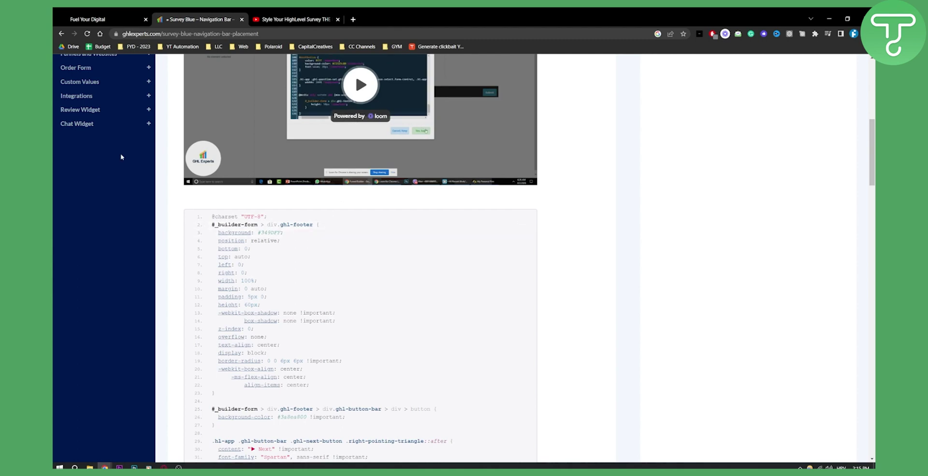
Step: Switch back to HighLevel, enter the Gold's Gym sub-account and add a new survey
click(74, 18)
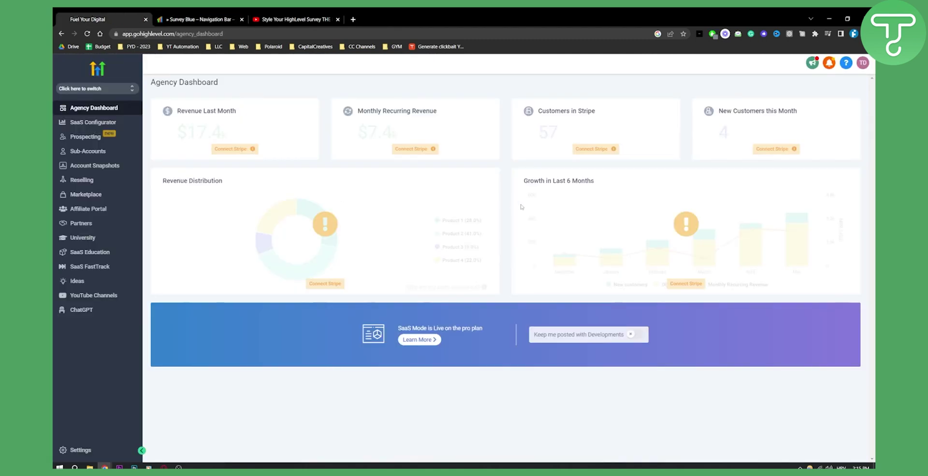
click(90, 93)
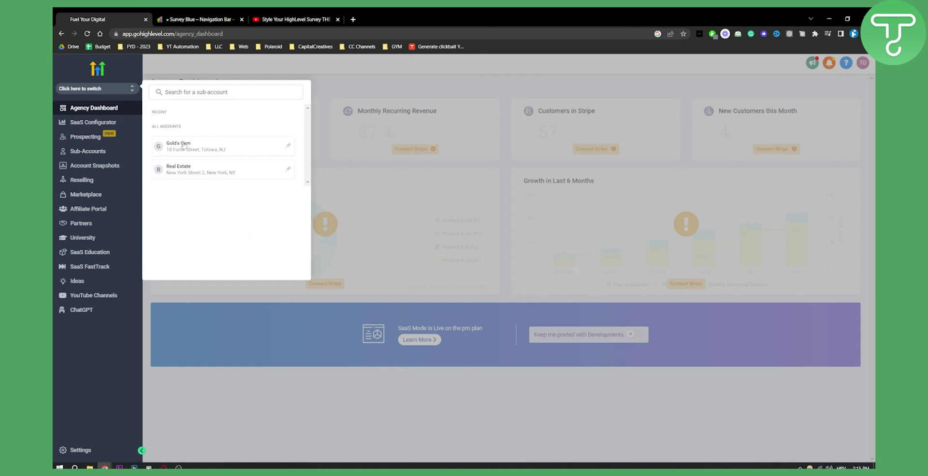
click(183, 145)
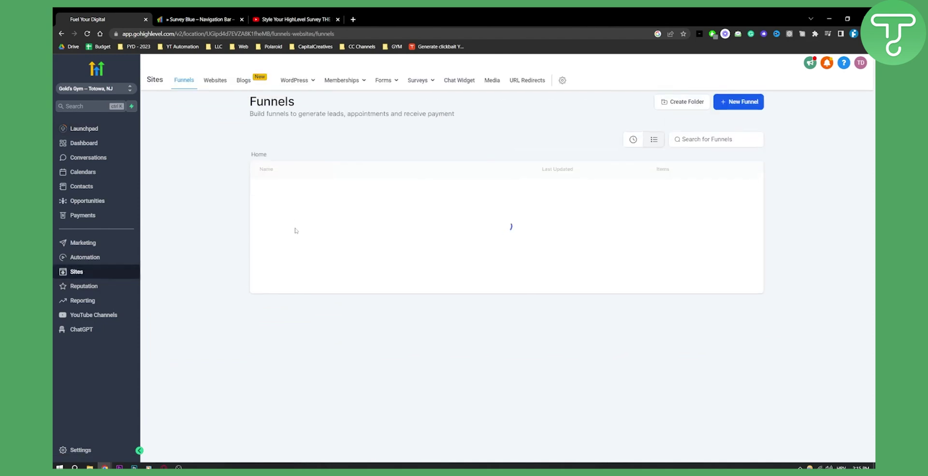
mouse_move(432, 82)
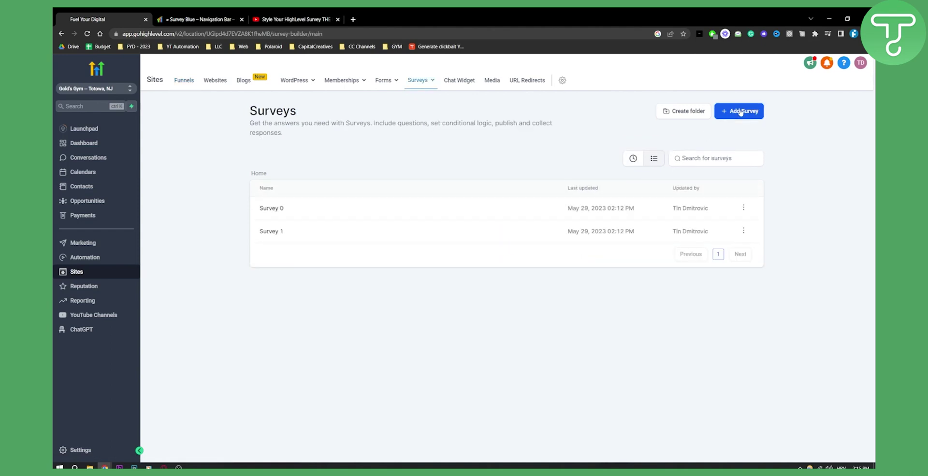
click(740, 112)
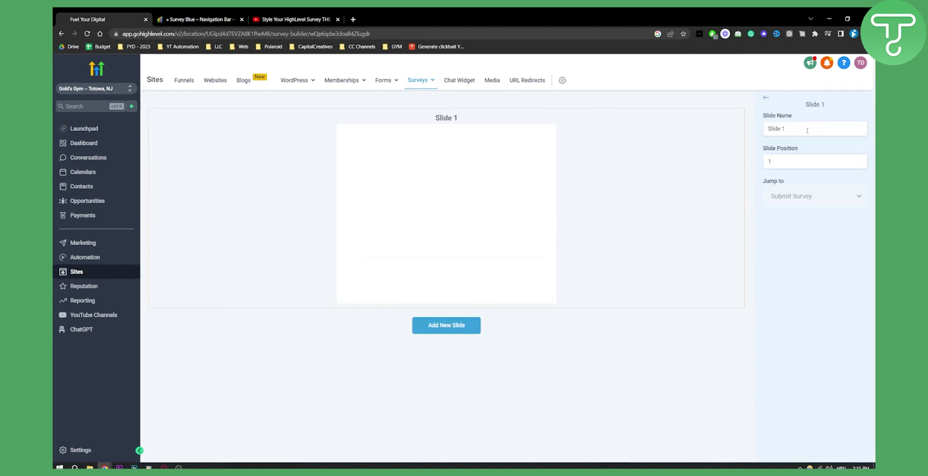
Step: Add the standard Full Name, First Name, Last Name and Phone fields in that order to Slide 1
drag(800, 127, 767, 128)
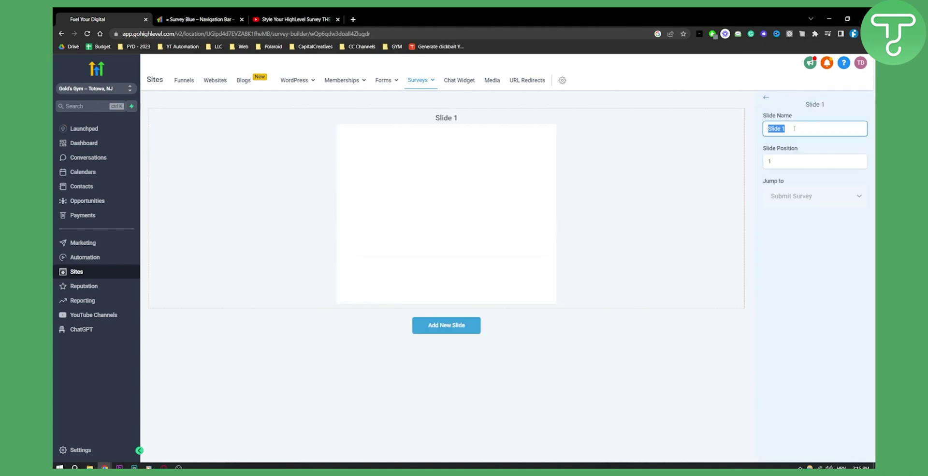
click(768, 98)
click(807, 154)
drag(805, 164, 443, 185)
drag(777, 190, 379, 217)
drag(790, 212, 509, 265)
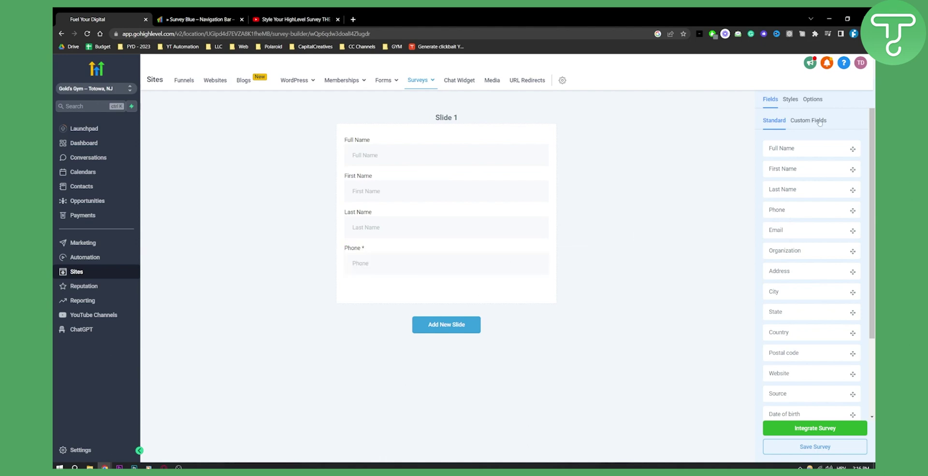
Step: Paste the copied Survey Blue code as the survey's custom CSS and save the survey
click(801, 121)
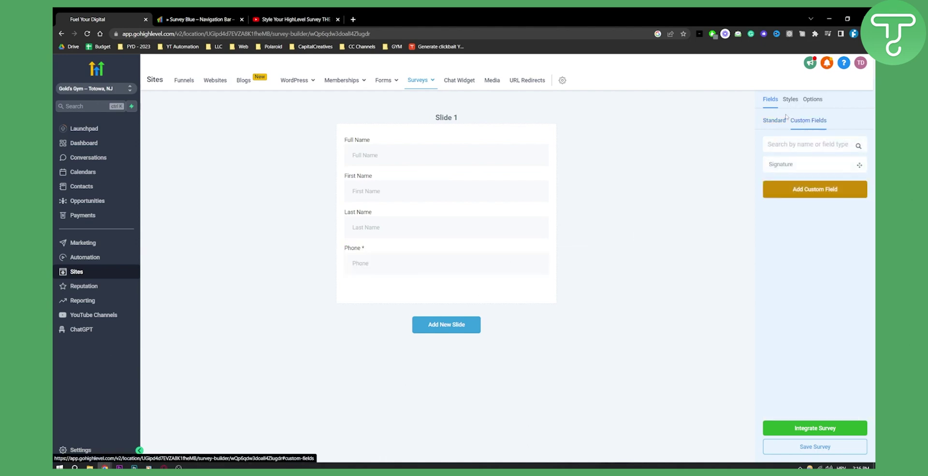
click(790, 99)
scroll(813, 195, down, 3)
scroll(813, 195, down, 8)
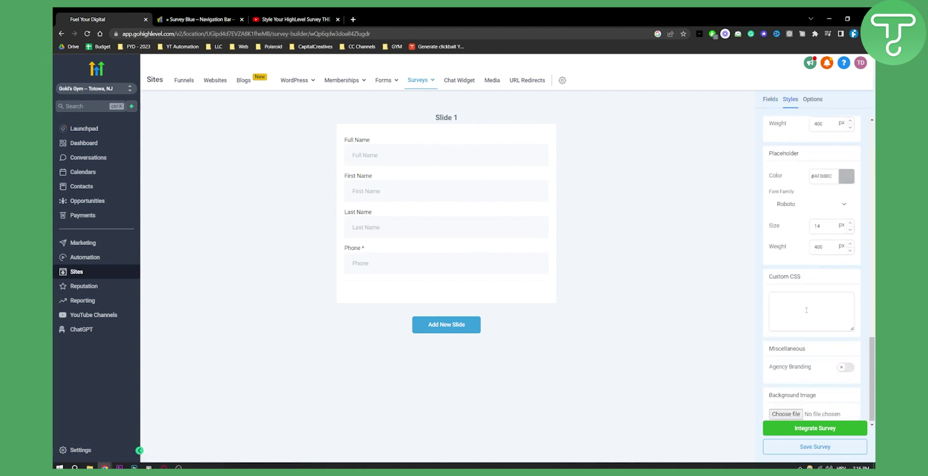
click(806, 309)
key(ctrl+v)
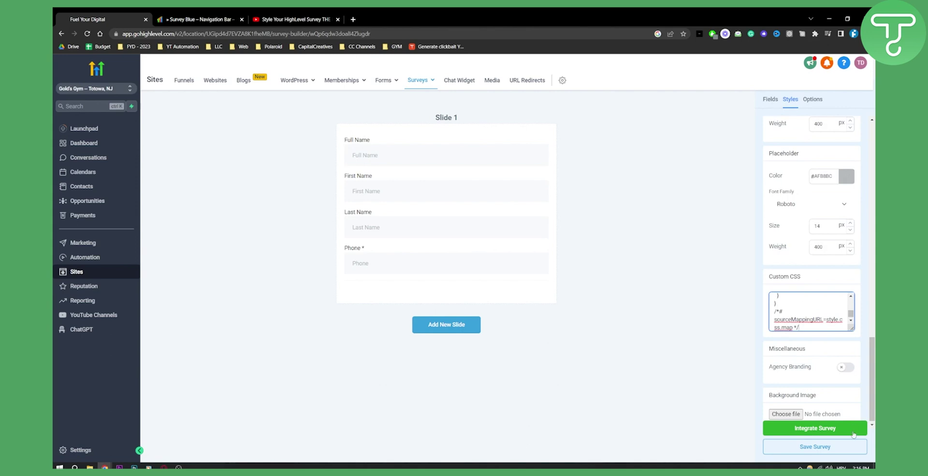
click(817, 448)
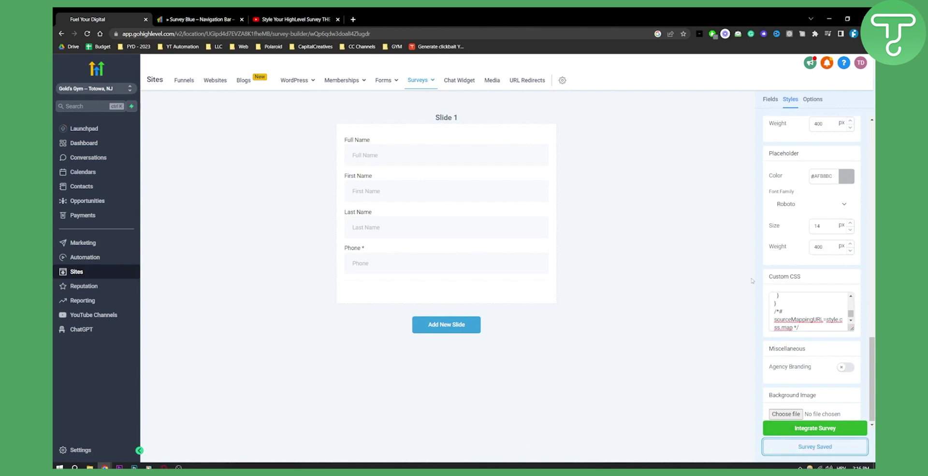
Step: Rename the survey to "Survey Final" and save it
click(812, 100)
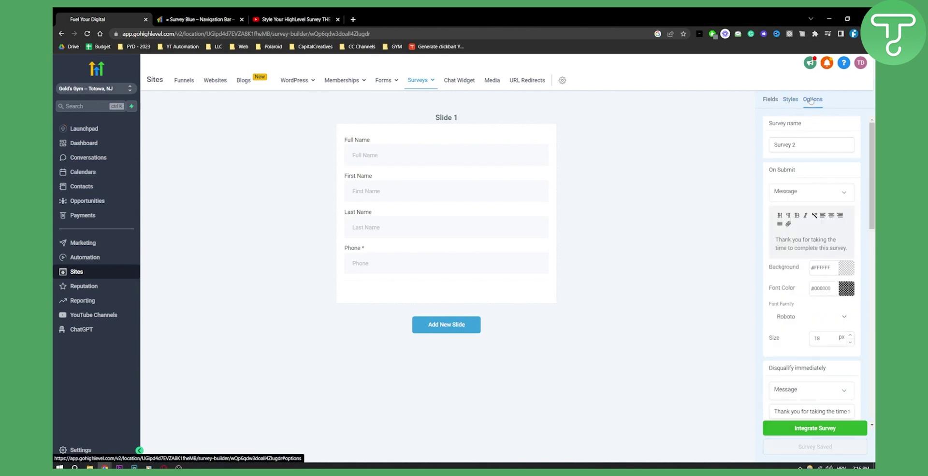
click(803, 145)
key(BackSpace)
text(Final)
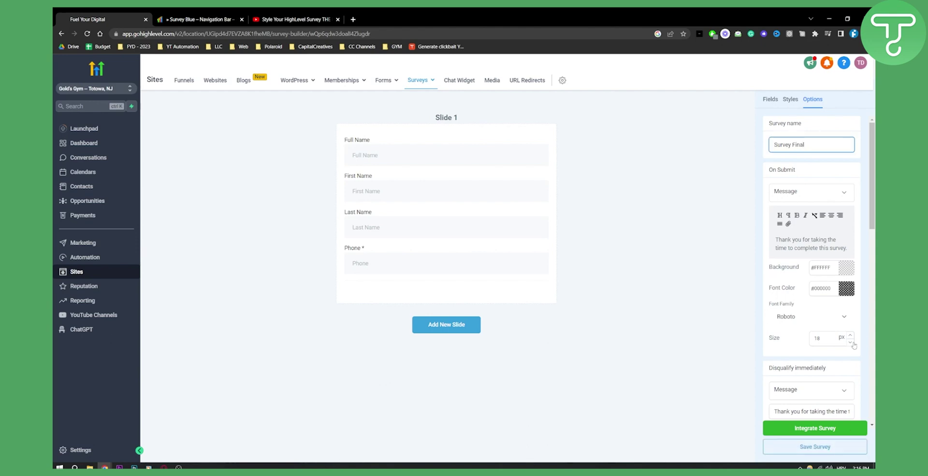
click(814, 448)
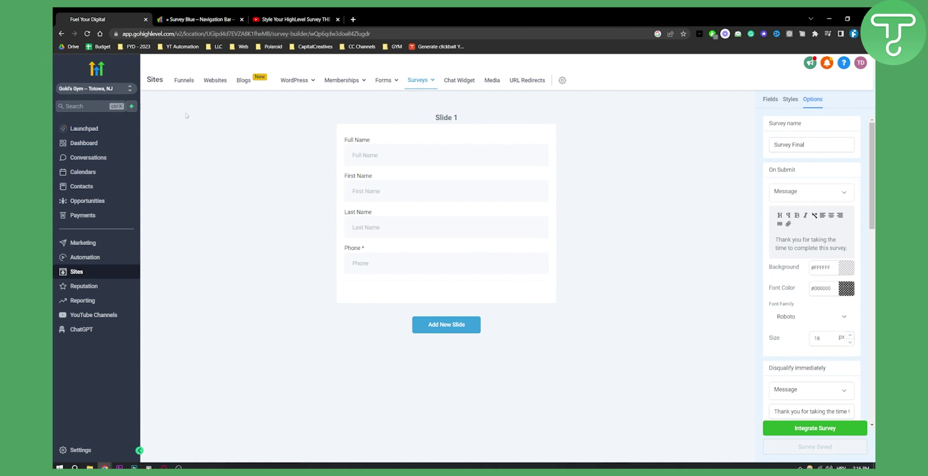
Step: Open the Surfing Paradise funnel page for editing in the page builder
click(187, 85)
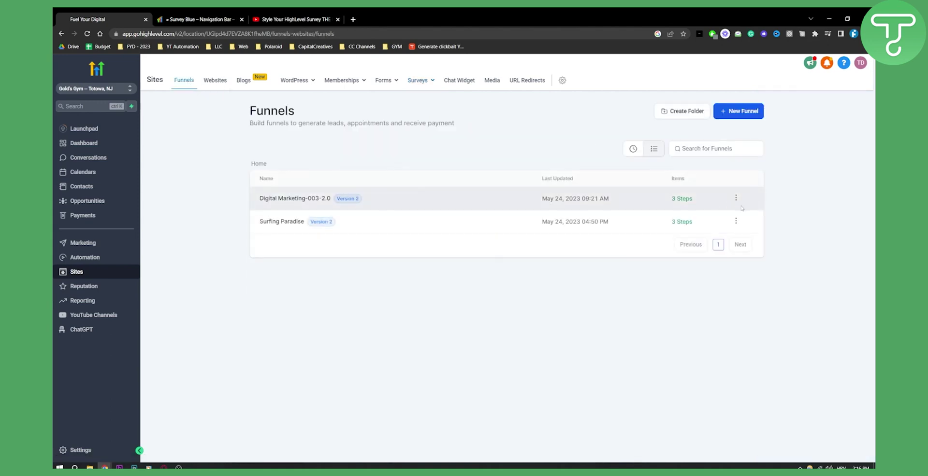
click(735, 221)
click(723, 236)
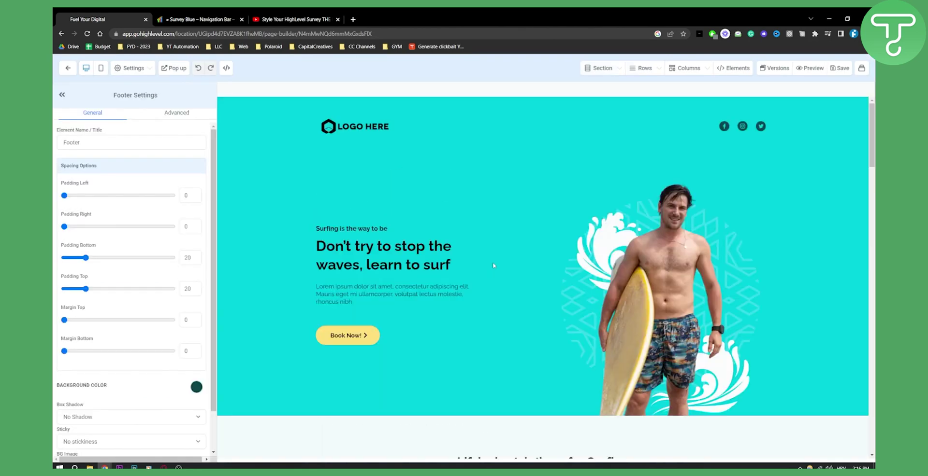
Step: Insert a new section with a one-column row between the three surfing picture cards and the testimonials
scroll(493, 265, down, 15)
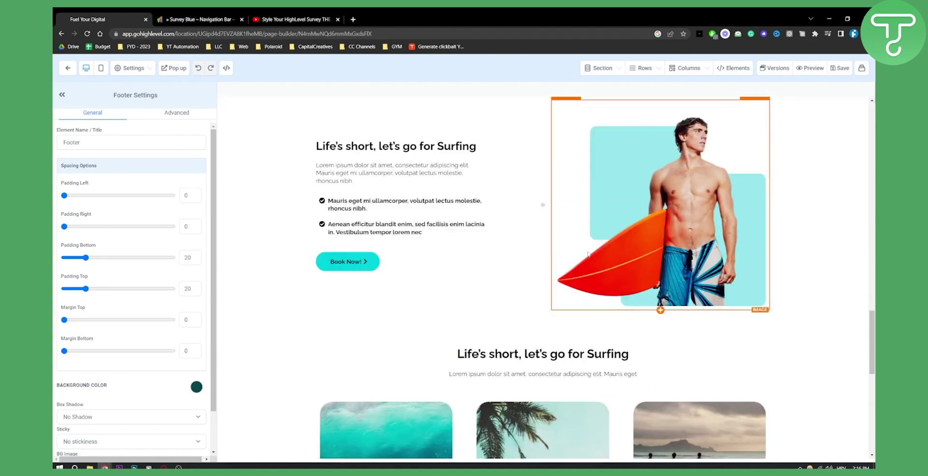
scroll(588, 254, down, 5)
scroll(543, 271, up, 3)
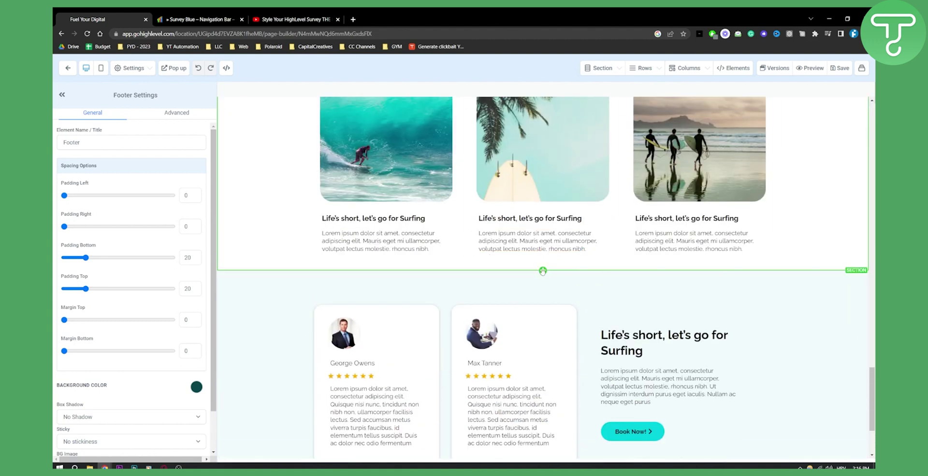
click(543, 271)
click(734, 106)
click(543, 298)
drag(779, 128, 557, 287)
Step: Place a Survey element in the new empty column and assign the "survey final" survey to it
click(542, 307)
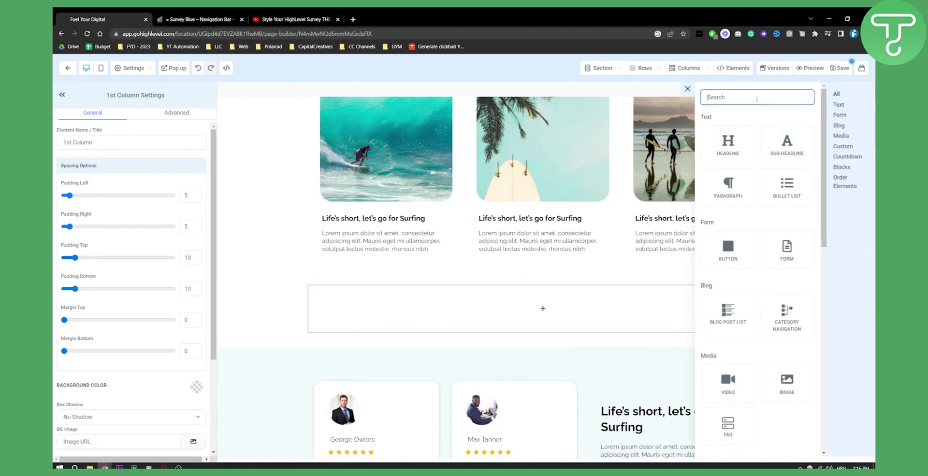
text(surv)
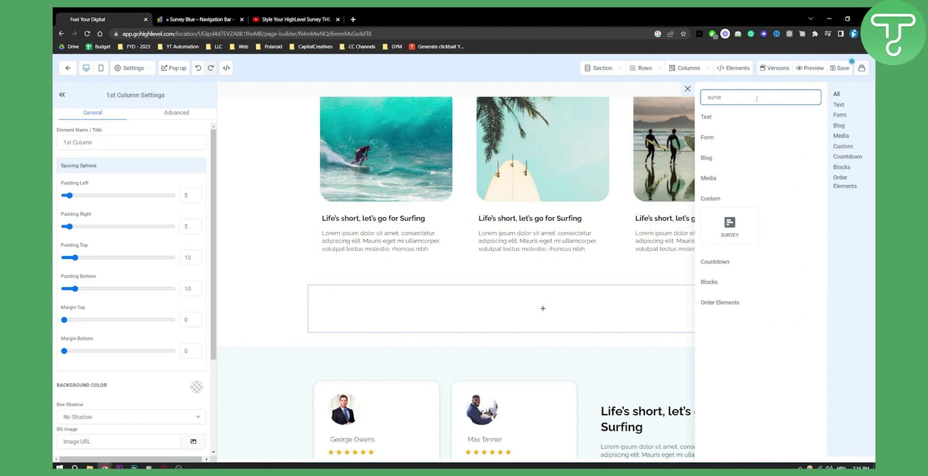
text(e)
drag(729, 224, 578, 310)
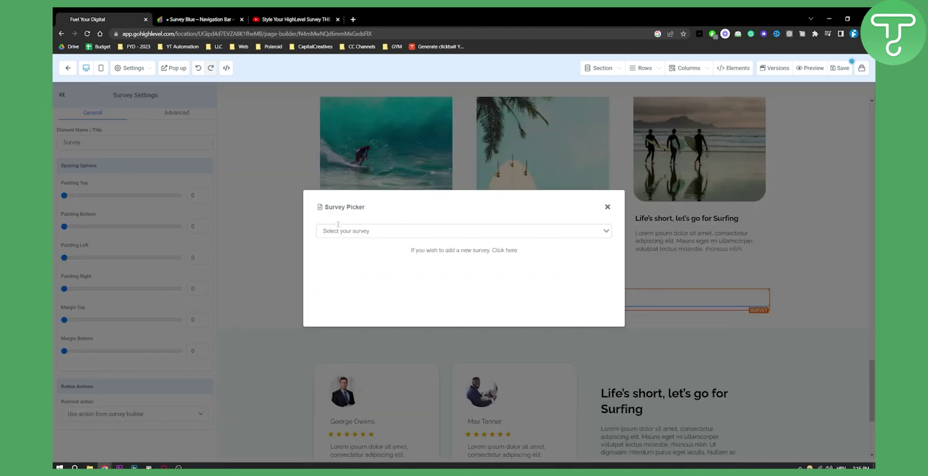
click(338, 231)
click(357, 247)
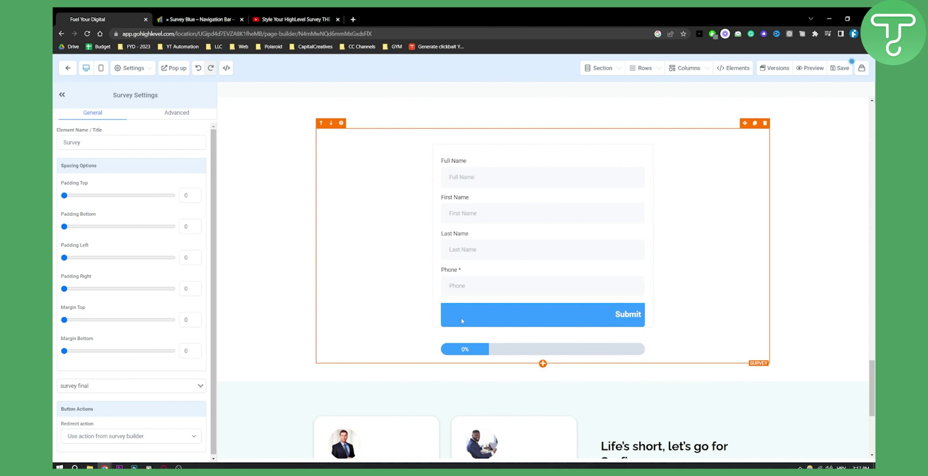
Step: Compare the embedded survey with the Survey Blue "After" preview on GHL Experts and check the survey element's advanced settings
click(171, 19)
scroll(529, 182, up, 8)
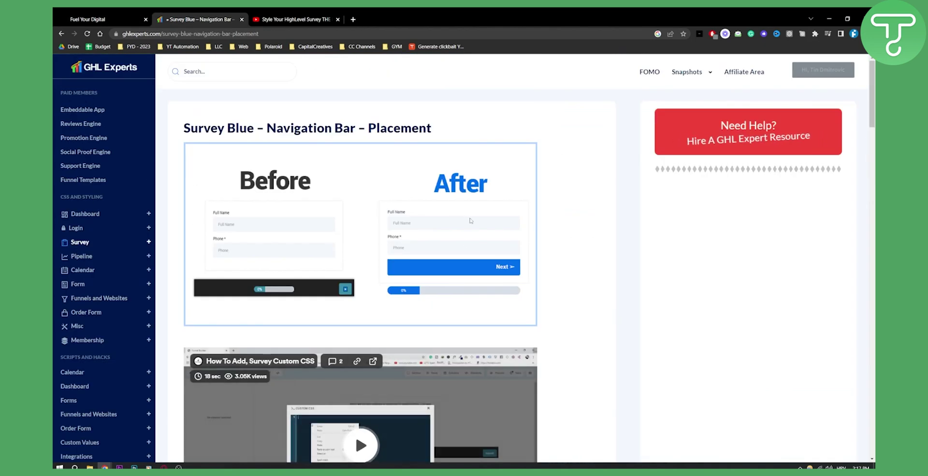
click(133, 16)
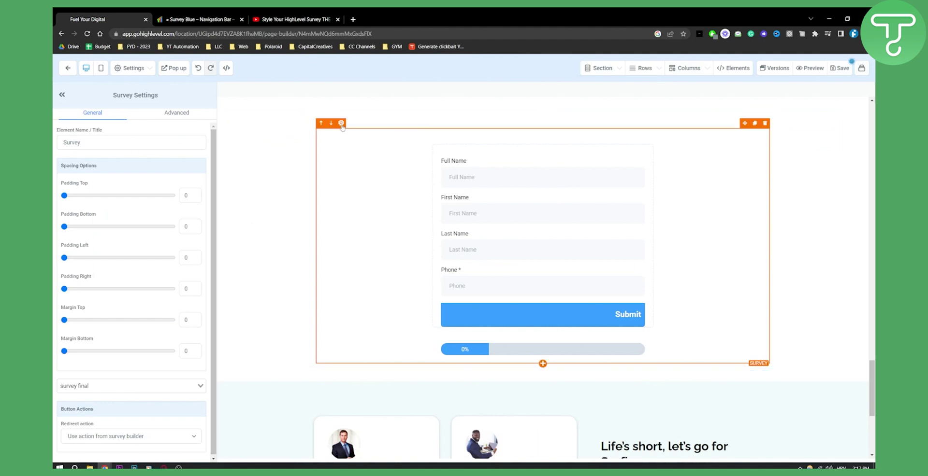
click(160, 115)
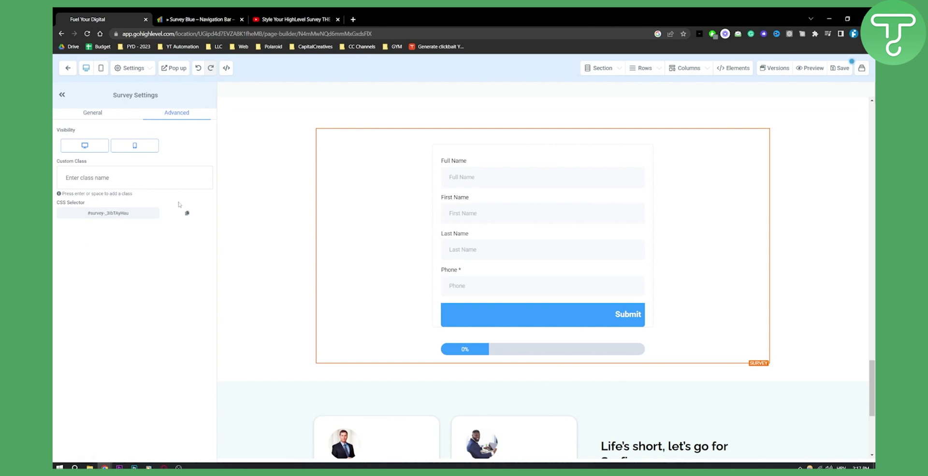
click(62, 95)
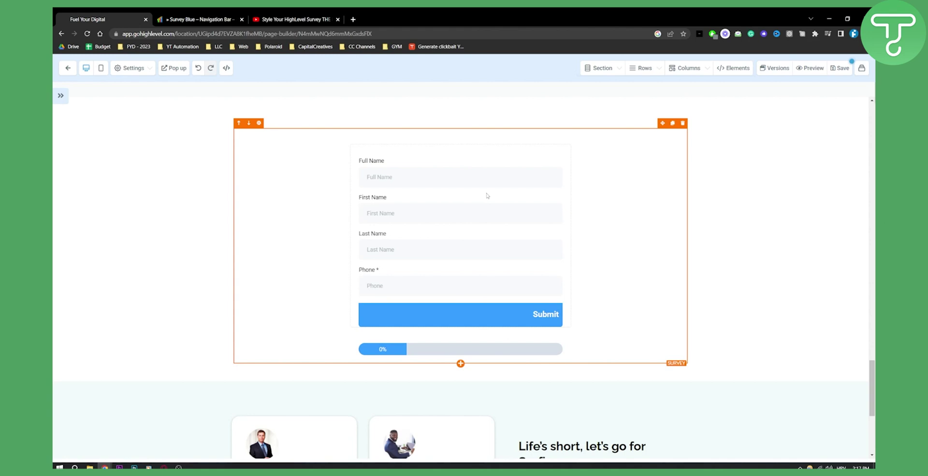